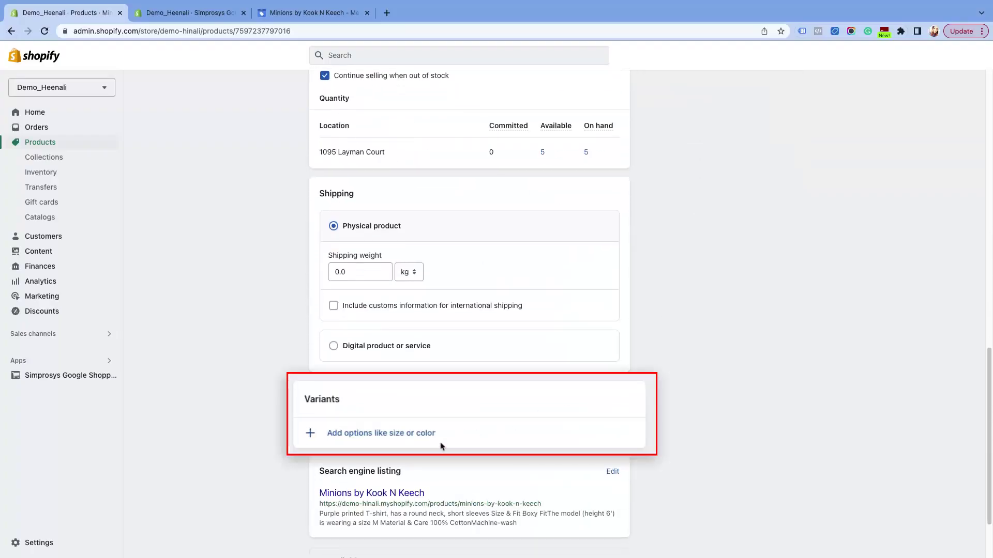
# Scroll through the Minions product's Media card to review all its uploaded T-shirt images
pyautogui.scroll(7, 616, 319)
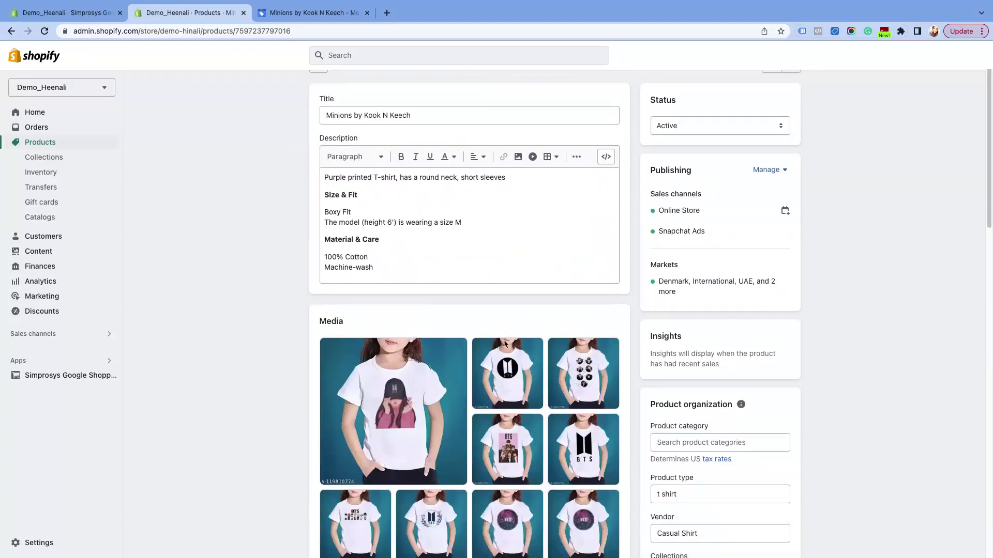
pyautogui.scroll(-3, 507, 331)
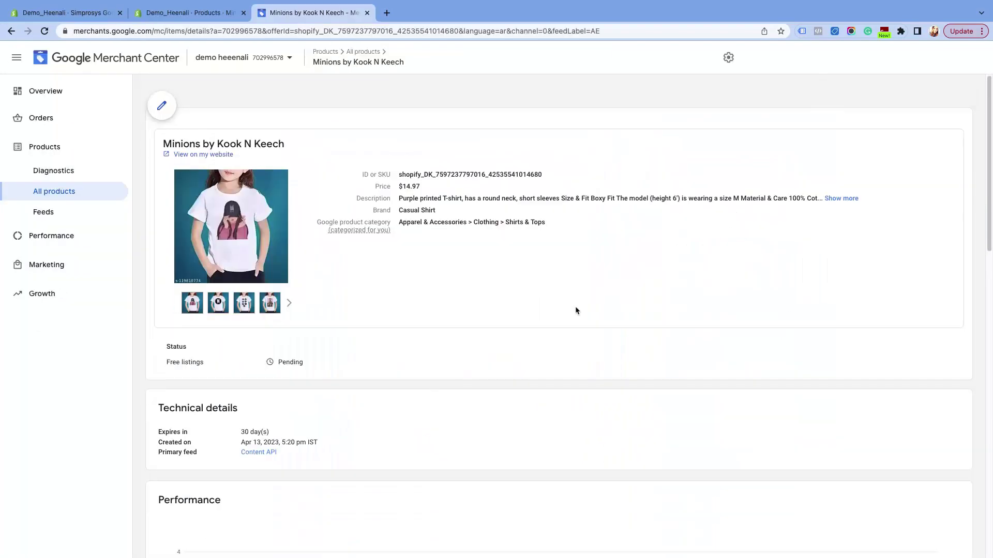
pyautogui.scroll(-13, 576, 310)
pyautogui.scroll(-1, 575, 309)
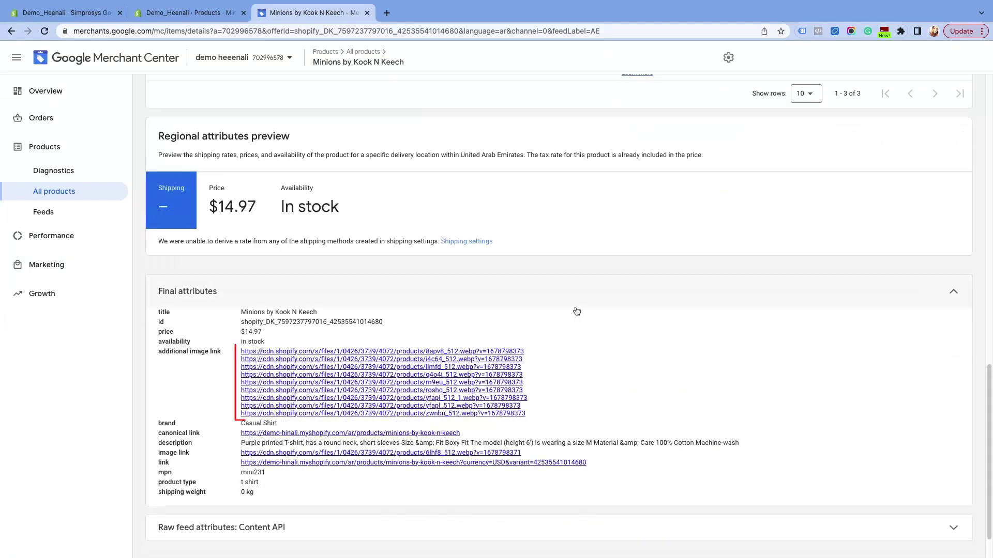
# Review the additional image link rows in Final attributes, then go to the feed app's sync settings
pyautogui.scroll(9, 560, 331)
pyautogui.scroll(5, 562, 335)
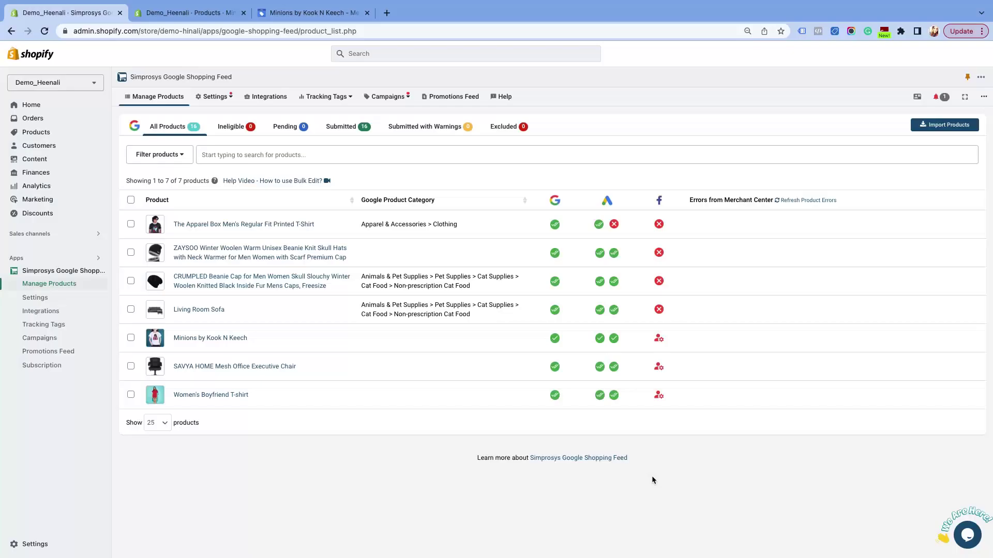
pyautogui.click(213, 97)
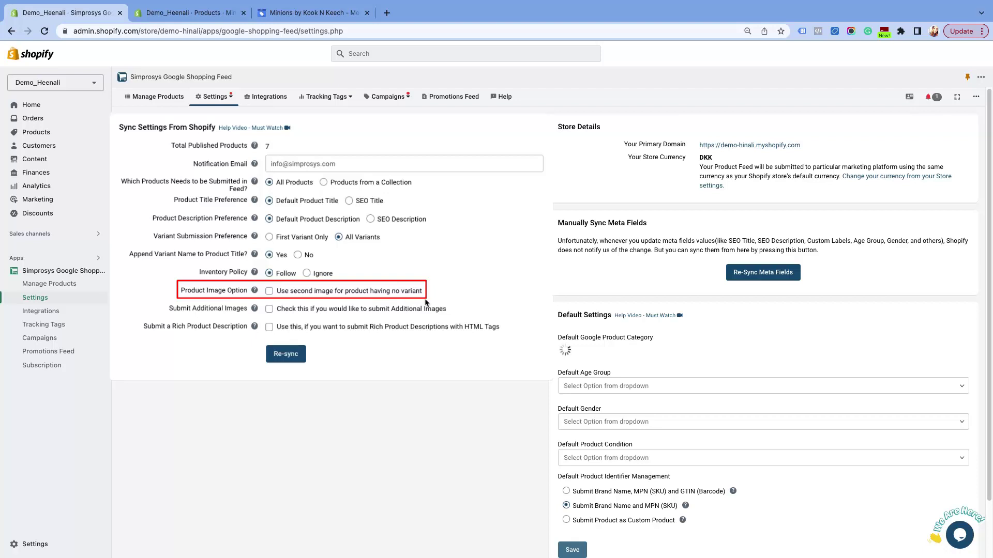
# Switch back to the Minions product page in Shopify
pyautogui.click(217, 15)
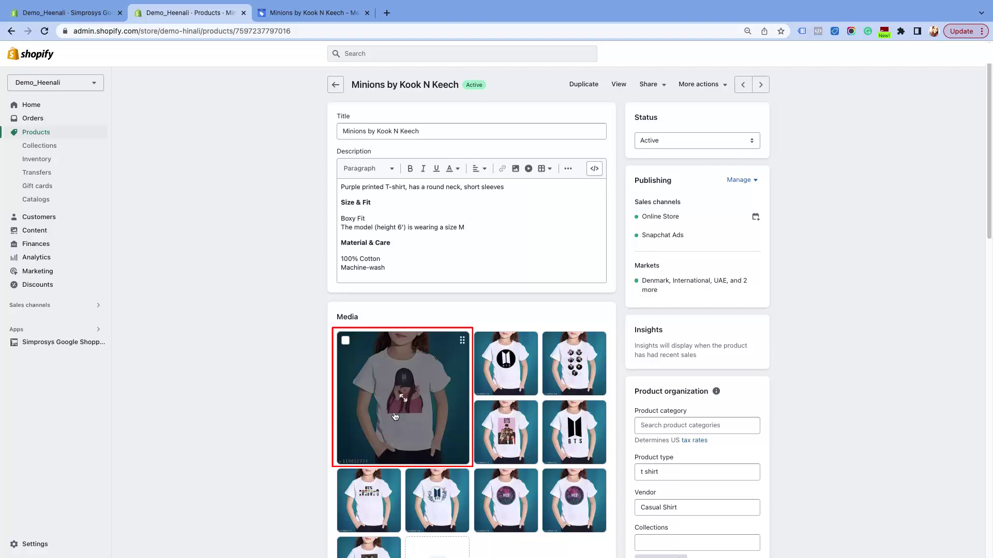
# Check the single image link in Merchant Center, then re-sync the entire product feed
pyautogui.click(321, 15)
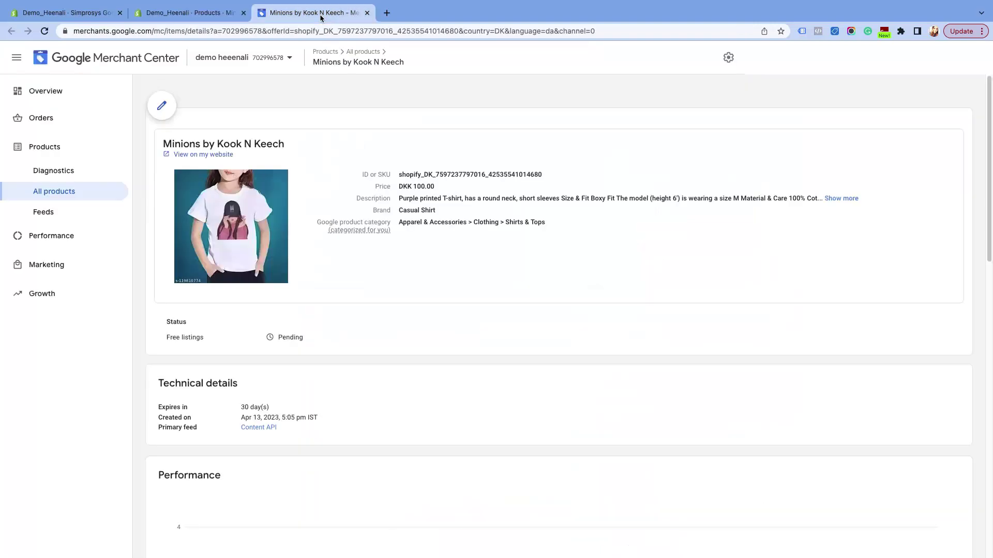
pyautogui.scroll(-15, 389, 253)
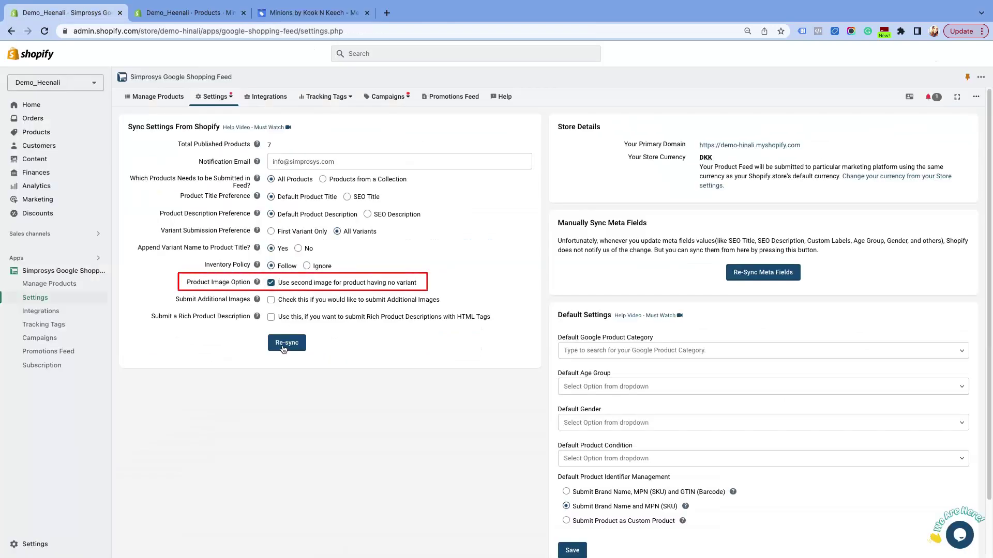
pyautogui.click(292, 343)
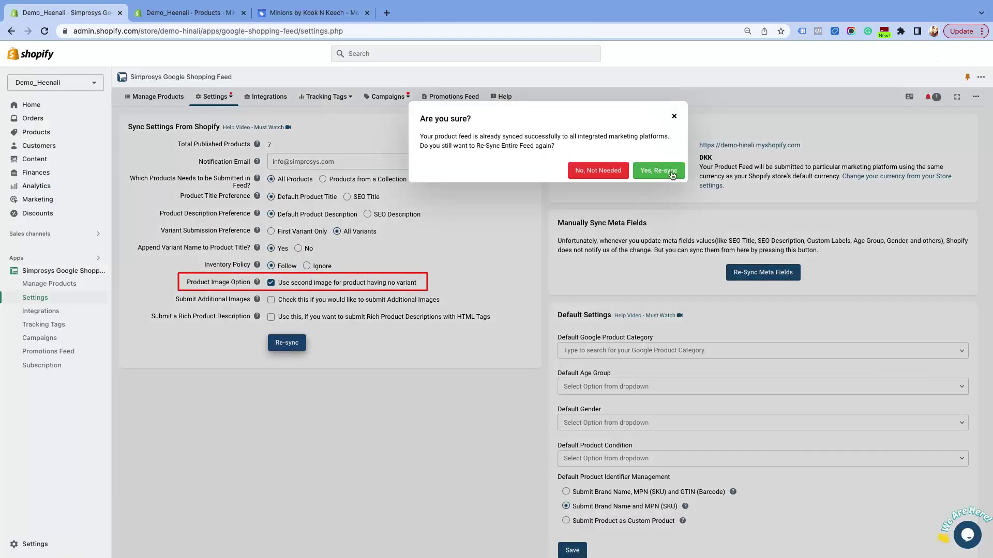
pyautogui.click(666, 171)
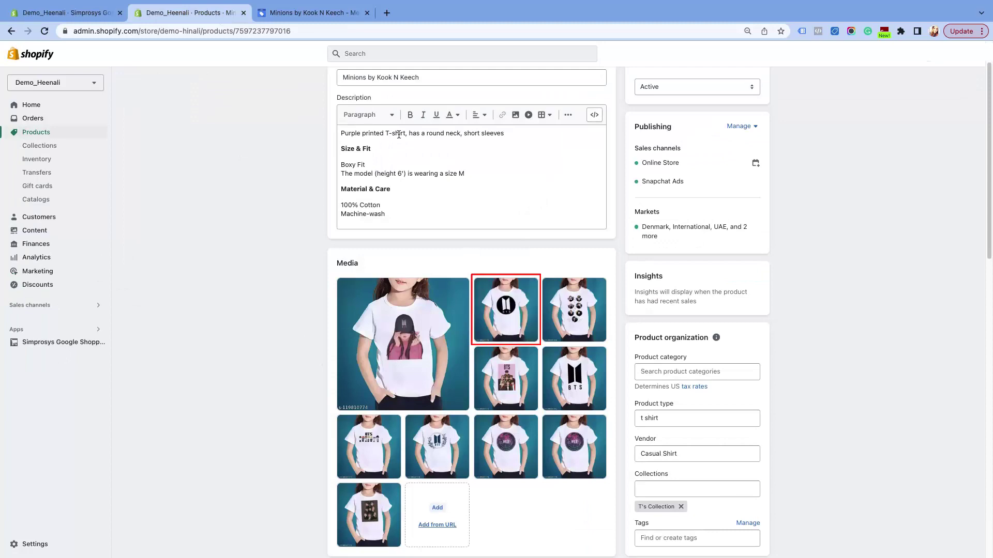
# Confirm in Merchant Center that the Minions listing's image link now uses the second product image
pyautogui.click(328, 12)
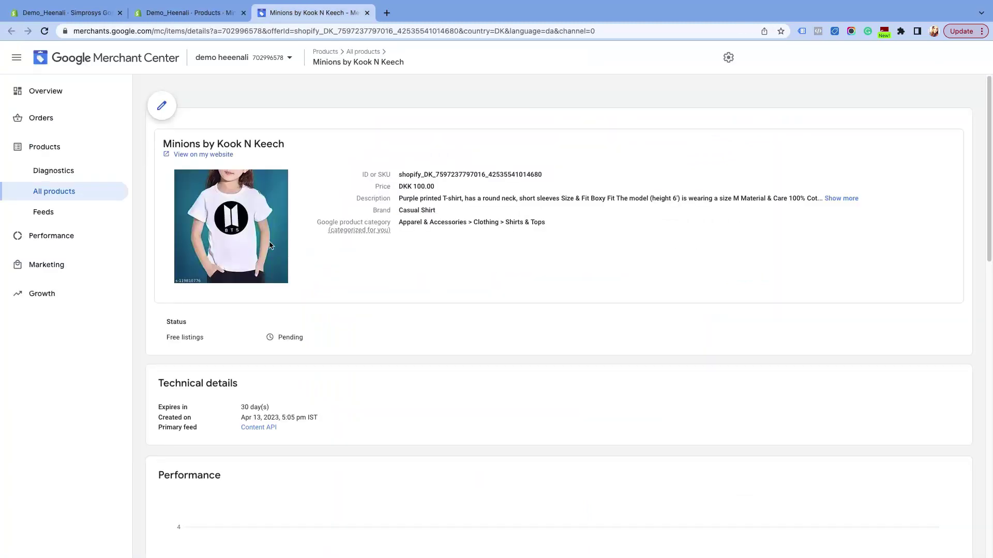
pyautogui.scroll(-13, 399, 244)
pyautogui.scroll(-2, 398, 243)
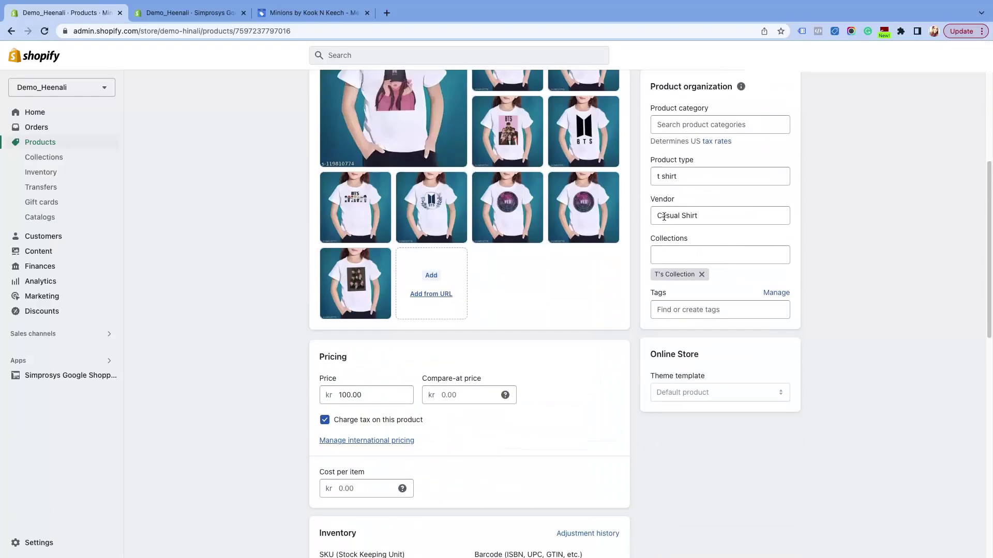
# Tick 'Submit Additional Images' in Sync Settings From Shopify and re-sync the product feed
pyautogui.scroll(2, 416, 179)
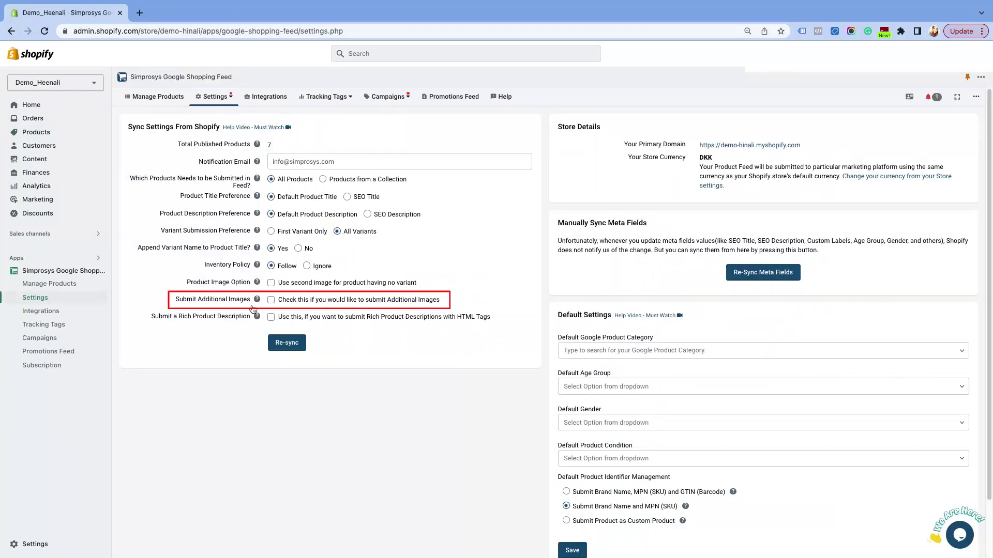
pyautogui.click(272, 301)
pyautogui.click(287, 343)
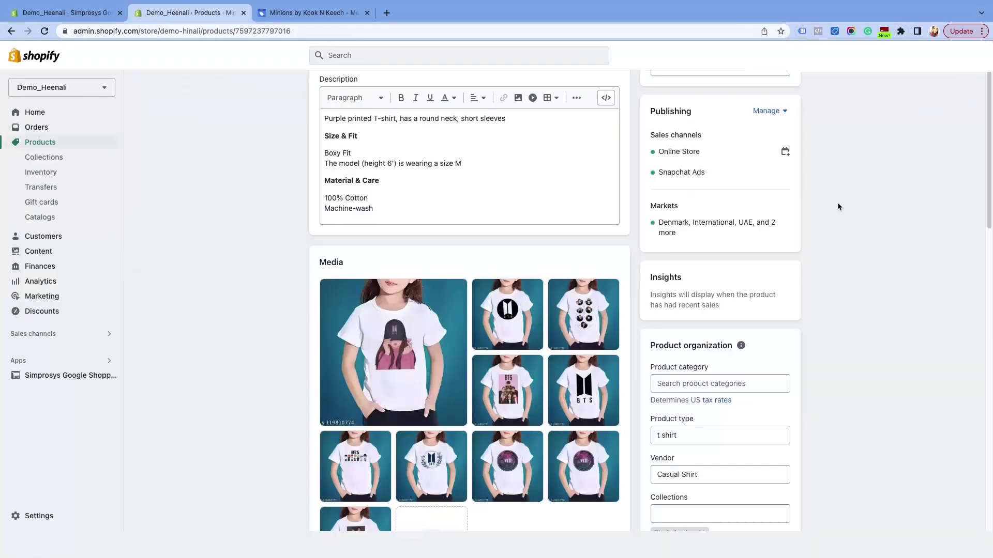
pyautogui.scroll(-2, 555, 246)
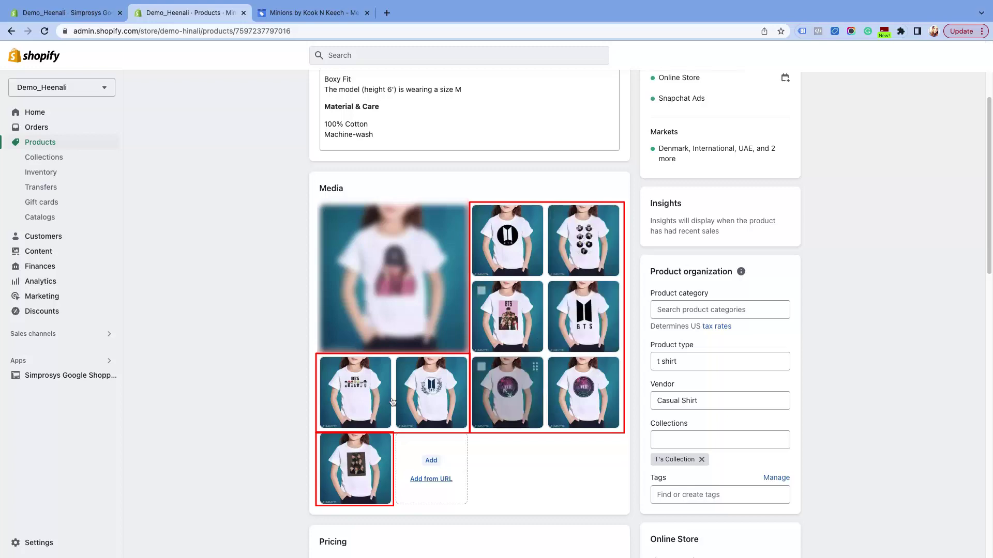
# Open the Merchant Center listing to see its additional image thumbnails
pyautogui.click(310, 12)
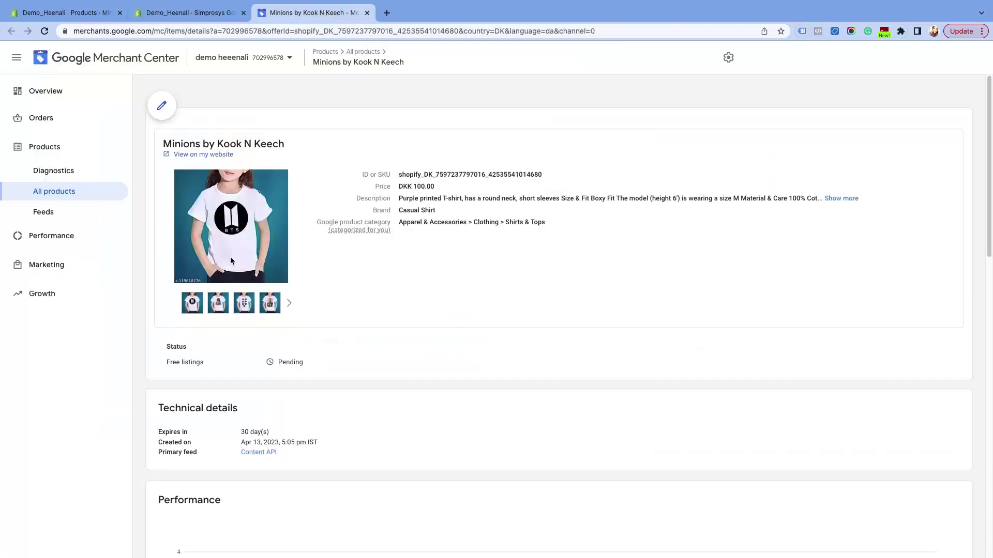
# Scroll to Final attributes to check the Minions listing's additional image link entries
pyautogui.scroll(-9, 430, 288)
pyautogui.scroll(-6, 431, 291)
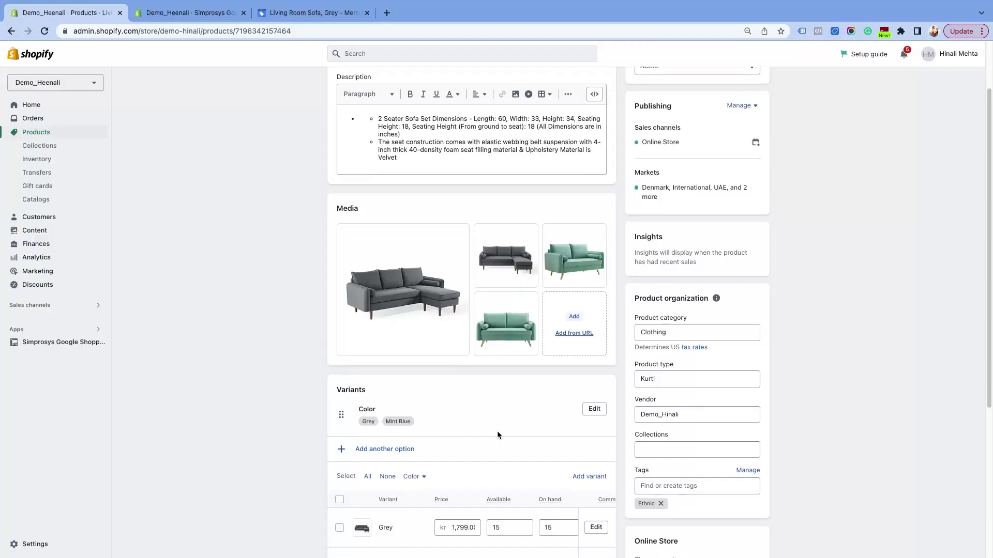
# Scroll the Apparel Box T-shirt product to its Size variants M and L
pyautogui.scroll(-3, 498, 430)
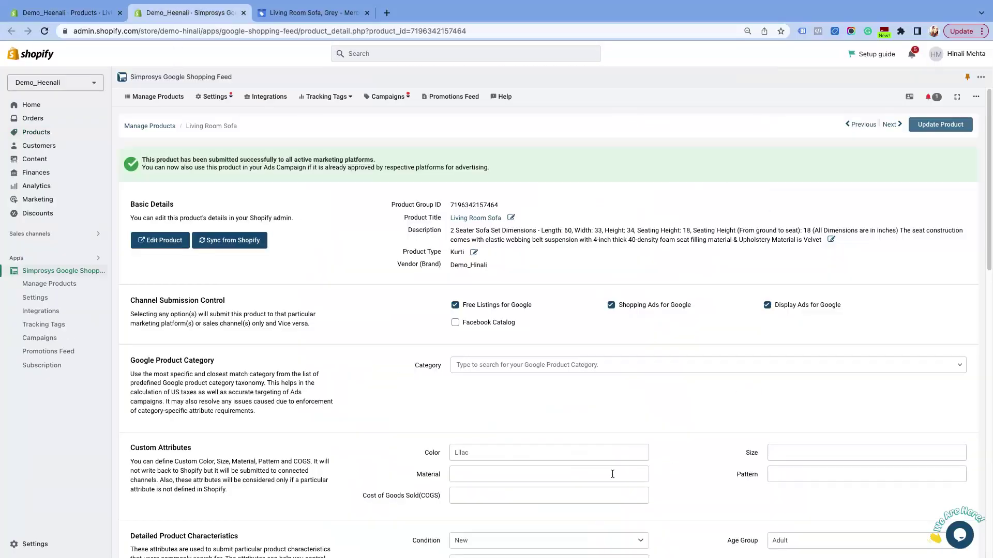
pyautogui.scroll(-15, 612, 469)
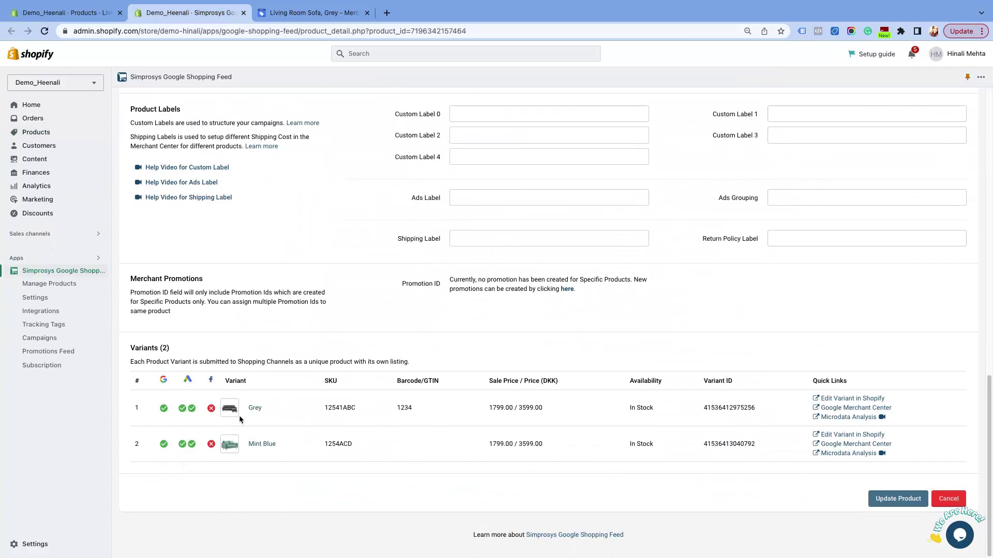
pyautogui.click(310, 12)
pyautogui.scroll(-15, 274, 227)
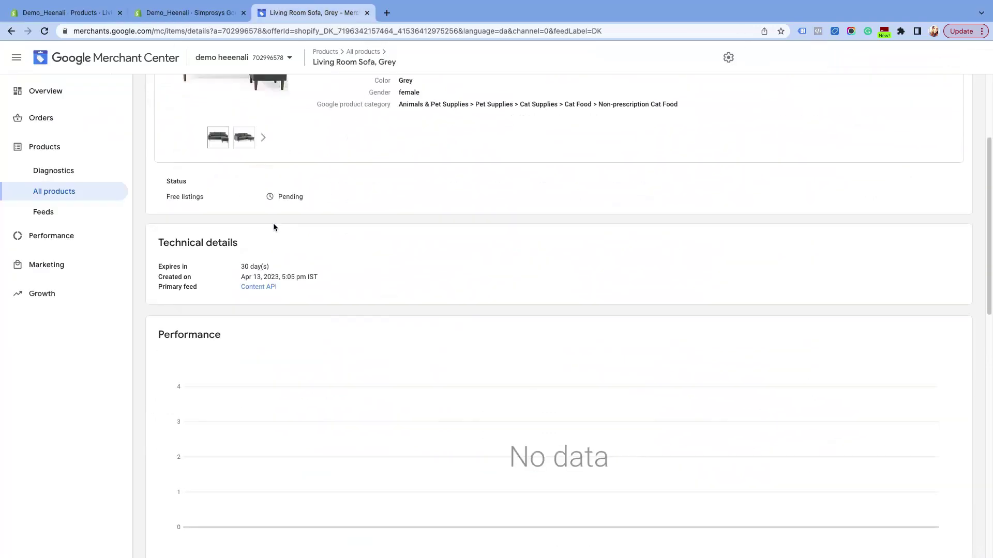
pyautogui.scroll(-2, 274, 228)
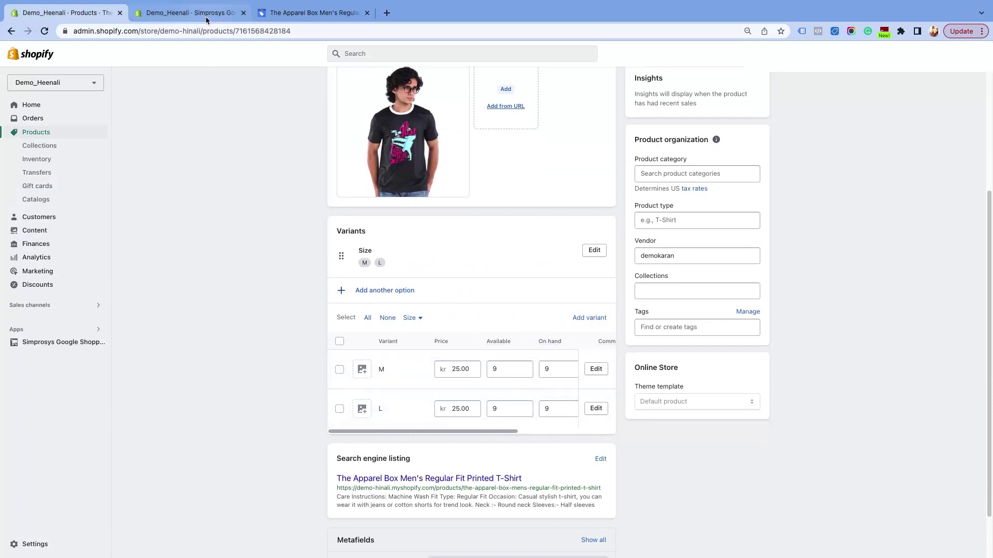
# Review the T-shirt's M and L variants in Simprosys, then find the M variant's Merchant Center image link
pyautogui.click(209, 13)
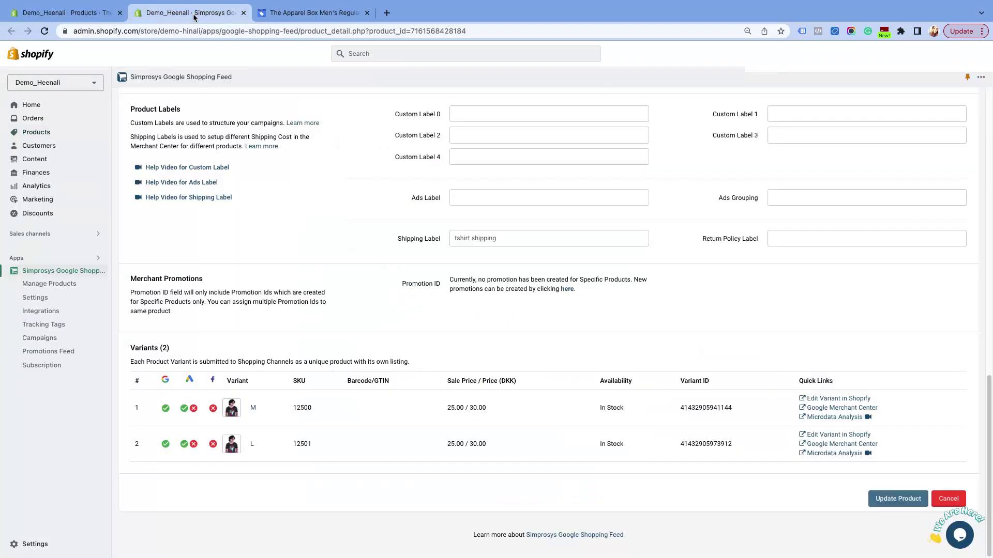
pyautogui.click(323, 14)
pyautogui.scroll(-15, 293, 230)
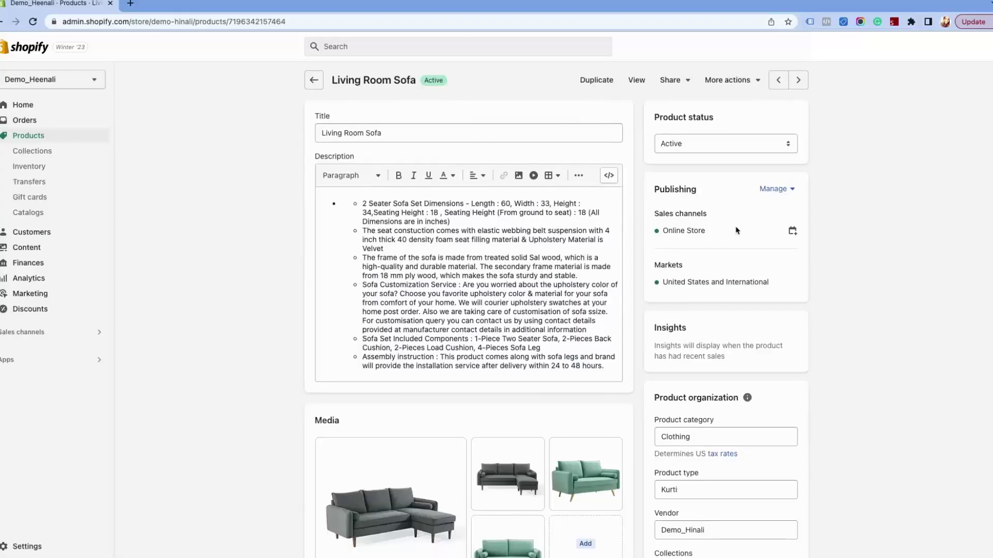
# Open the Living Room Sofa's main media image full-screen to show its alt text 12541ABC
pyautogui.scroll(-2, 736, 231)
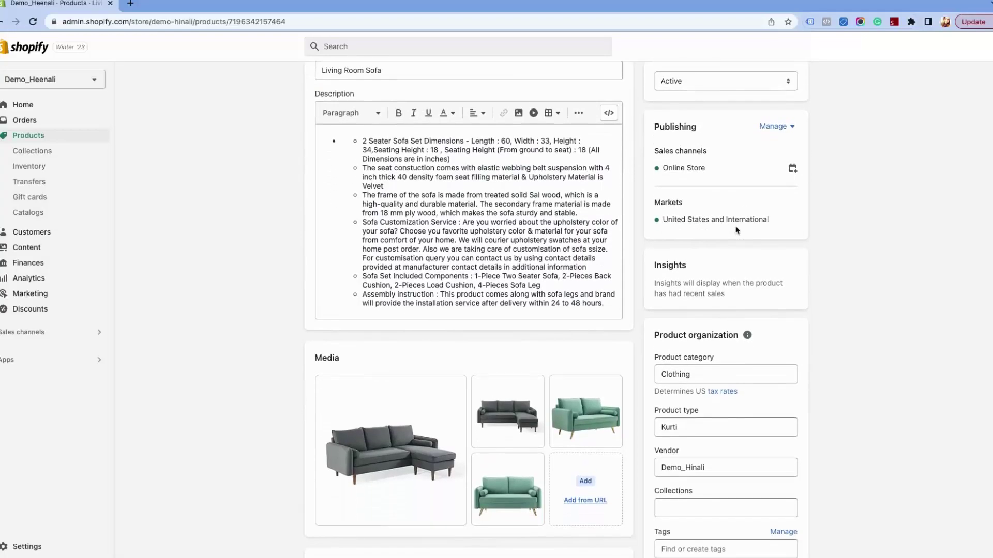
pyautogui.scroll(-2, 737, 231)
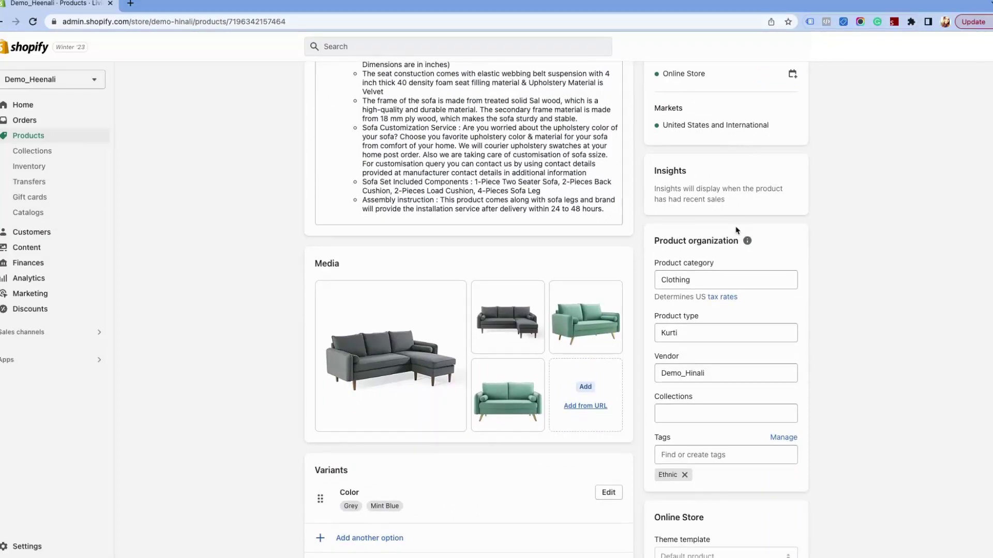
pyautogui.click(388, 362)
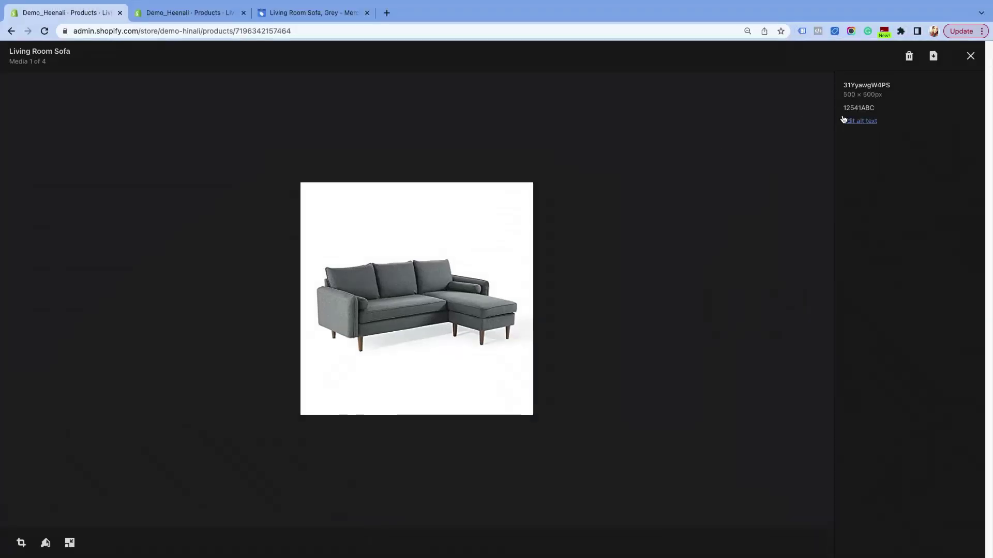
# Show the grey sofa image's alt text as 12541ABC or Grey, then confirm Merchant Center's two images
pyautogui.click(225, 21)
pyautogui.hscroll(5, 449, 440)
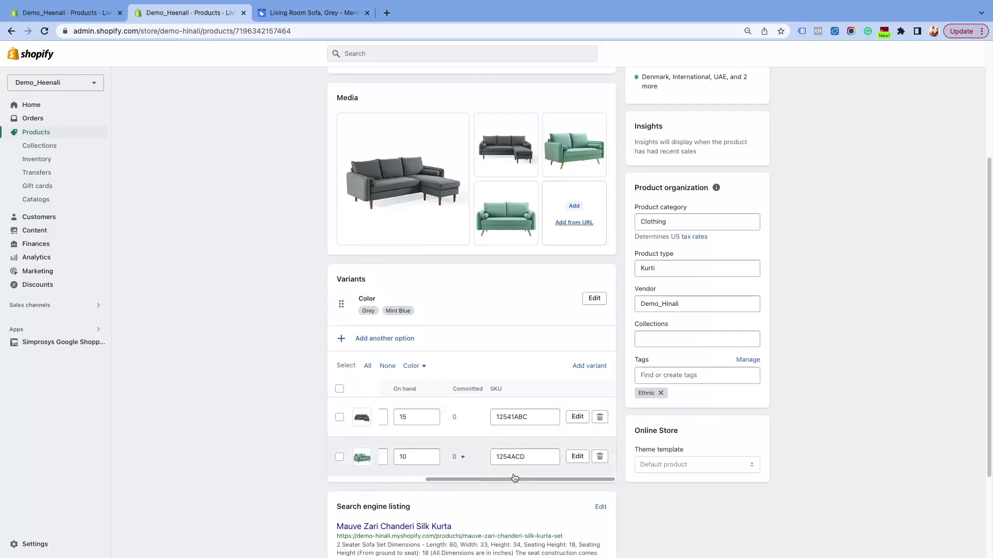
pyautogui.hotkey('ctrl', 'shift', 'Tab')
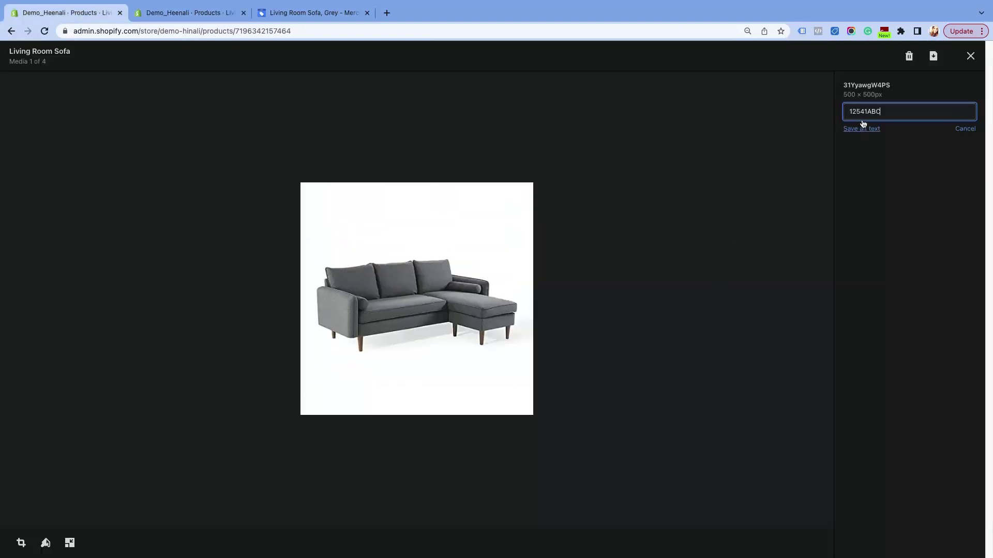
pyautogui.click(192, 15)
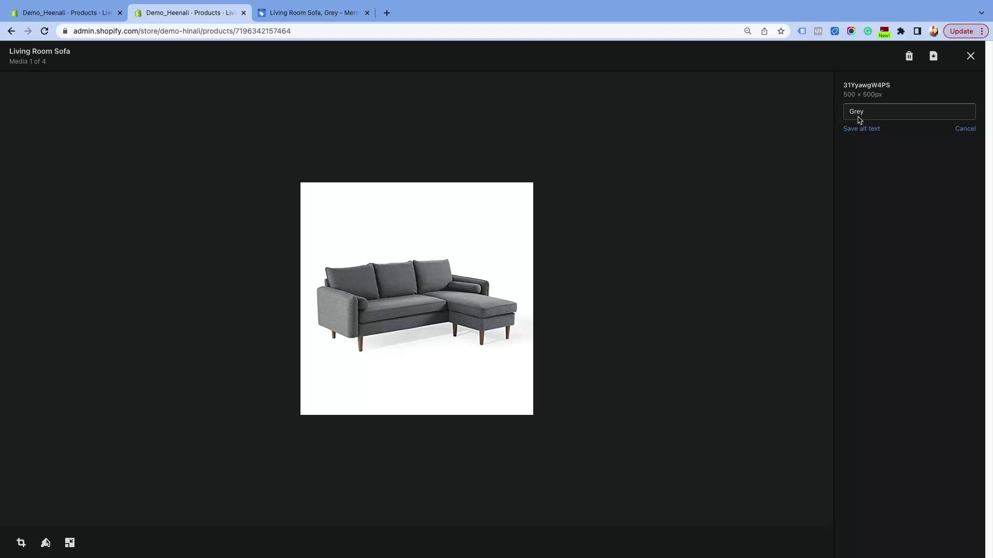
pyautogui.click(329, 17)
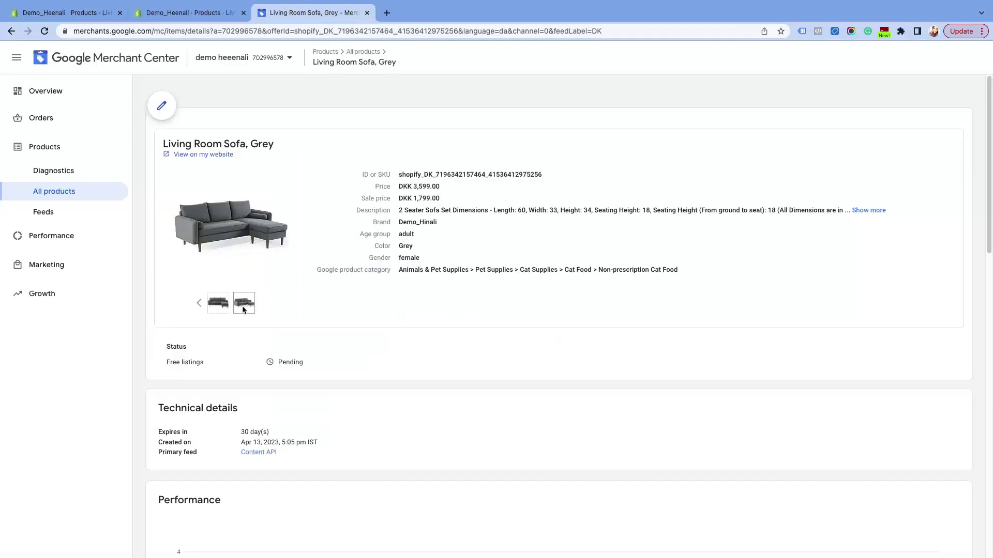
pyautogui.scroll(-5, 339, 299)
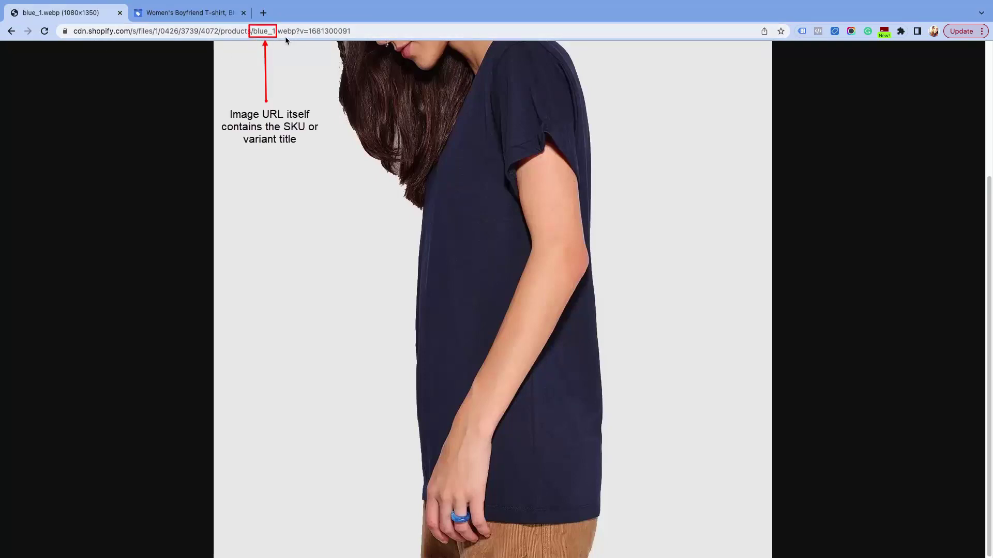
# View the three product images on the Women's Boyfriend T-shirt, Blue listing in Merchant Center
pyautogui.click(195, 14)
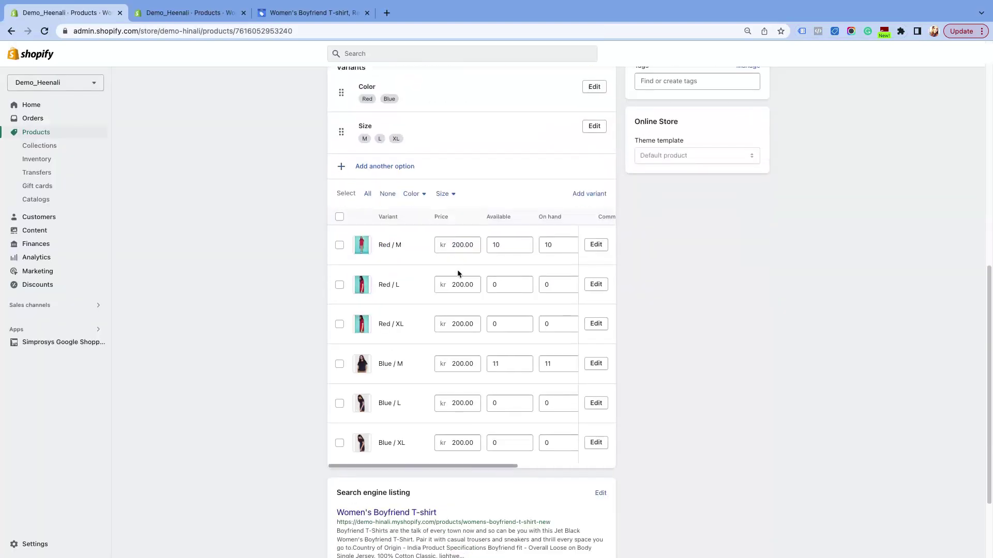
pyautogui.scroll(-3, 458, 290)
pyautogui.moveTo(452, 354); pyautogui.dragTo(543, 355)
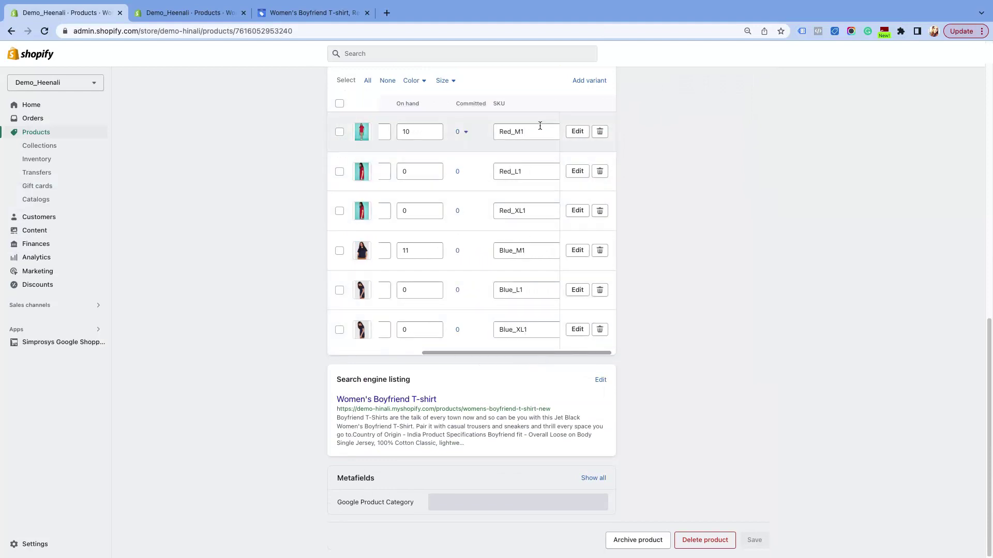
# Select the Red_XL1 SKU in the Boyfriend T-shirt's Variants table to show the matching SKUs
pyautogui.click(532, 172)
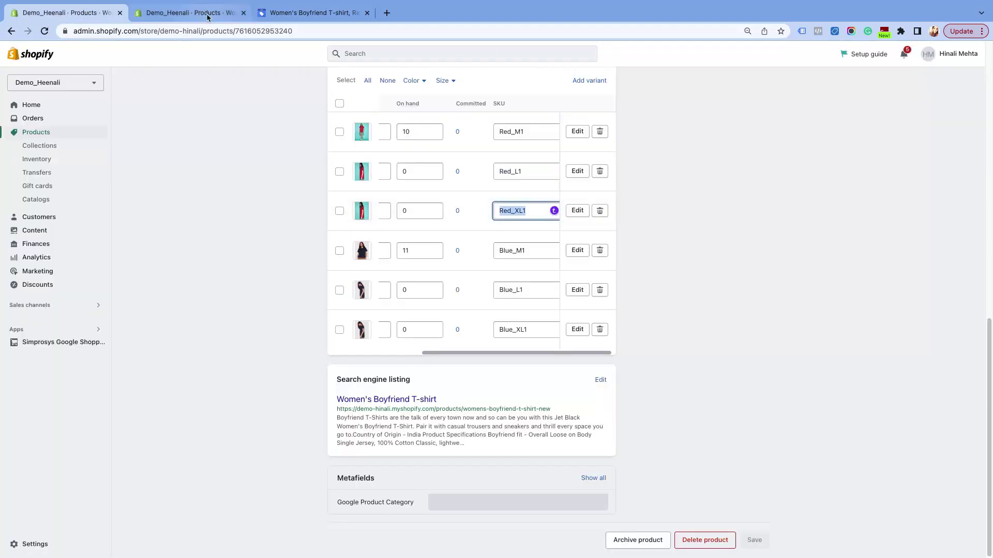